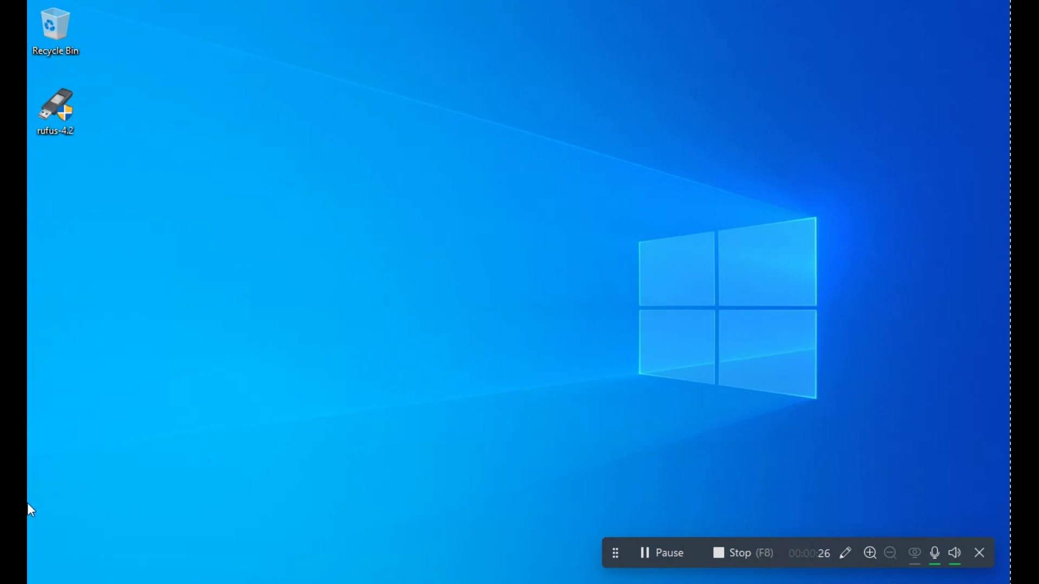
Launch Google Chrome from the Start menu.
left_click(32, 582)
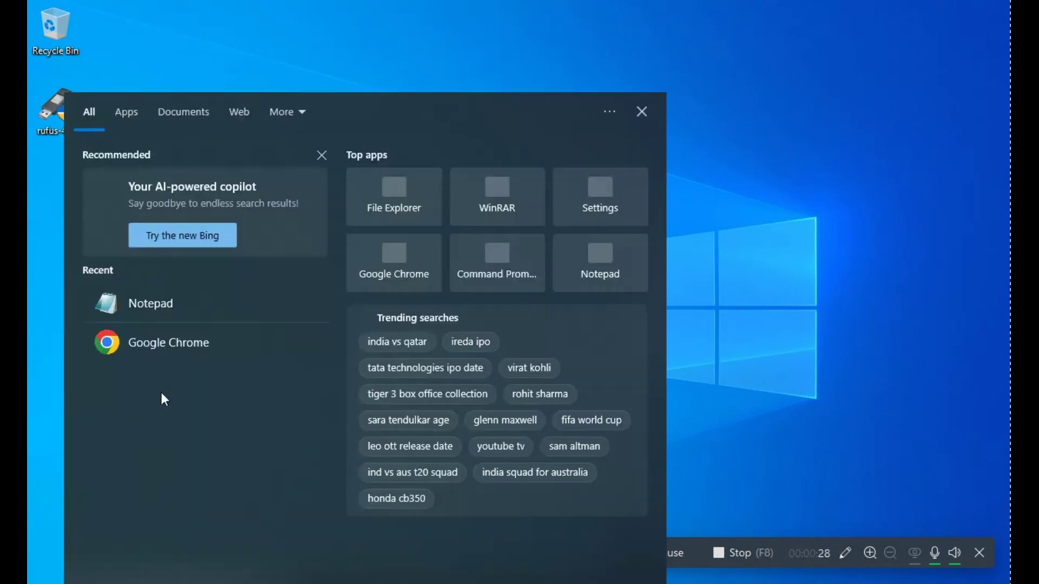
right_click(153, 343)
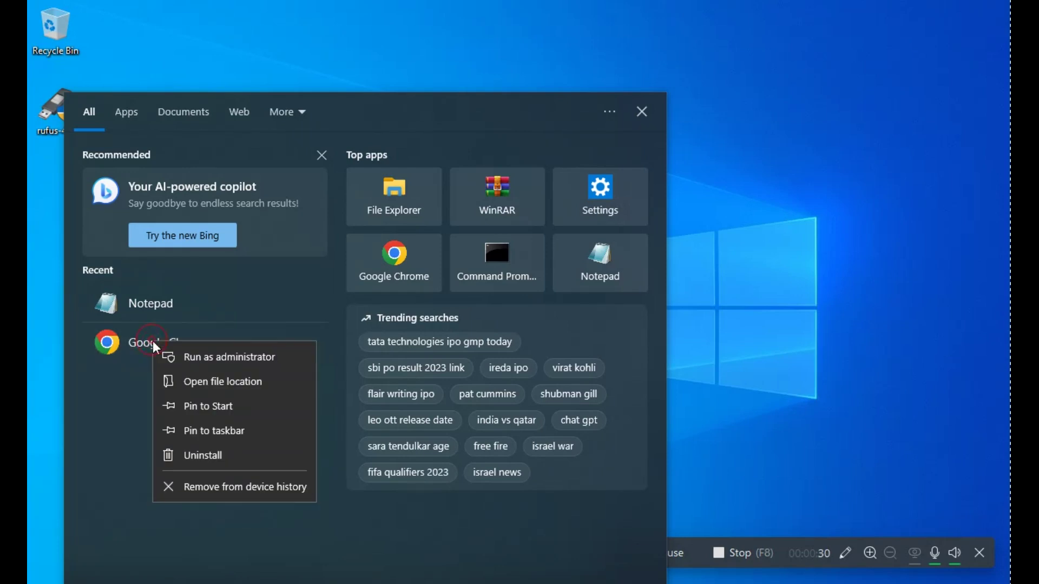
left_click(151, 342)
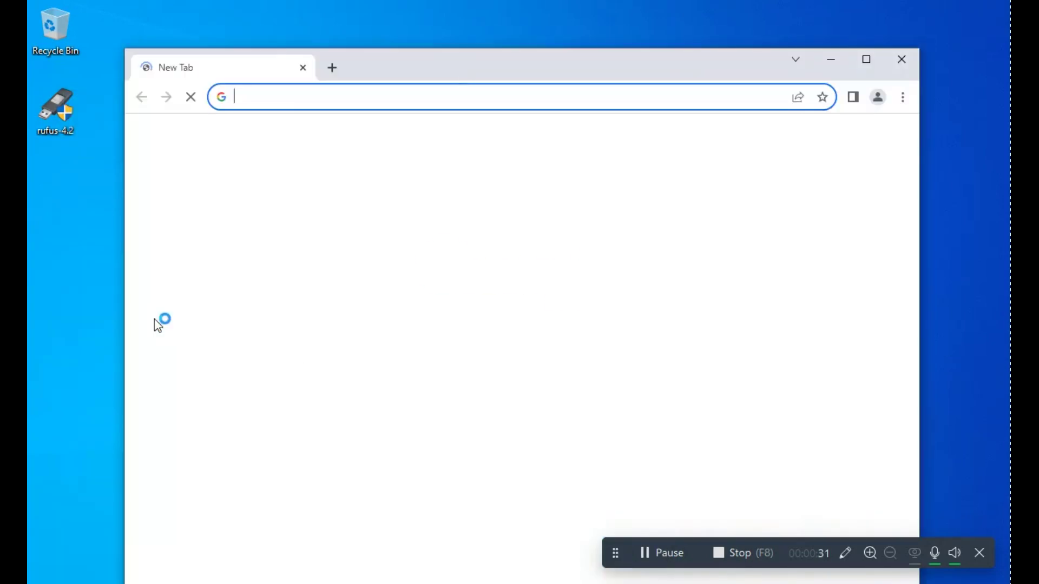
Search Google for 'wps office'.
left_click(518, 93)
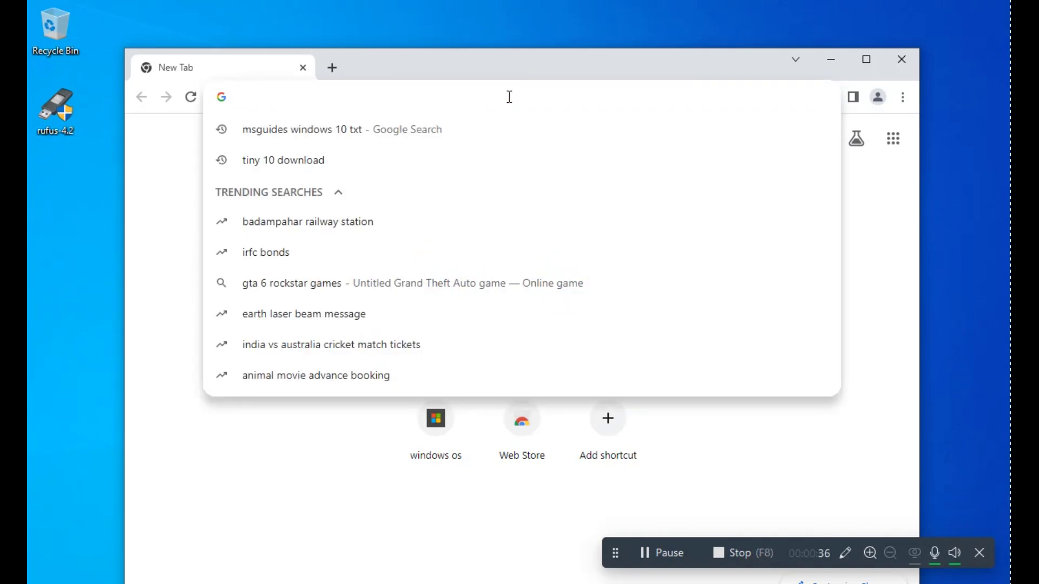
type("wps ")
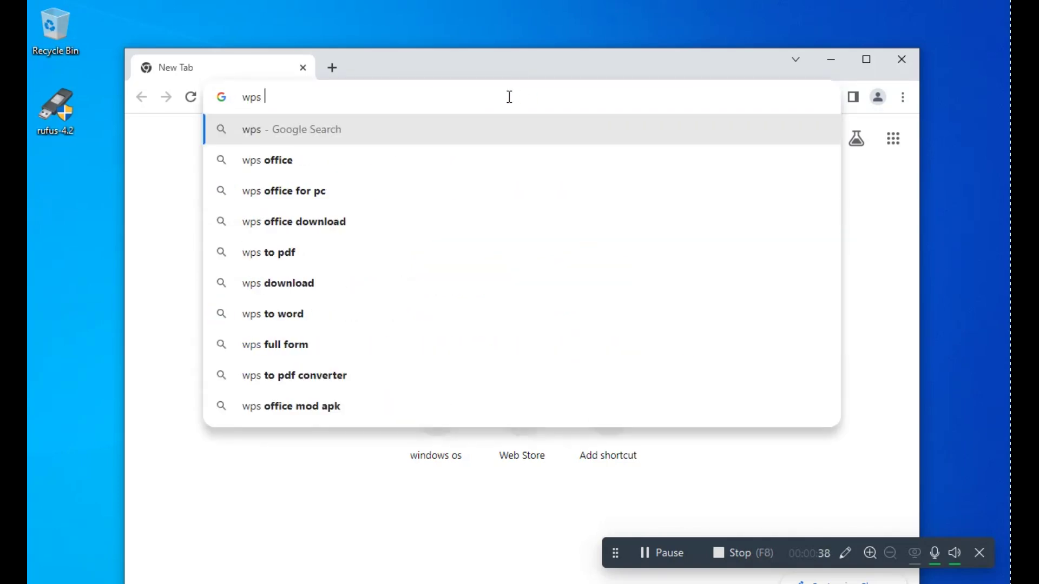
type("office")
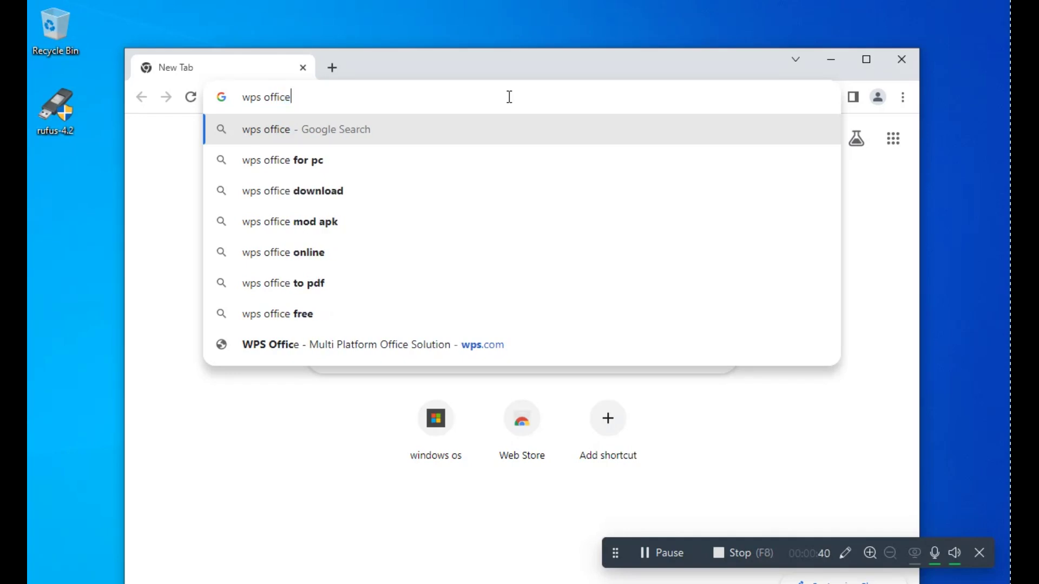
key("Return")
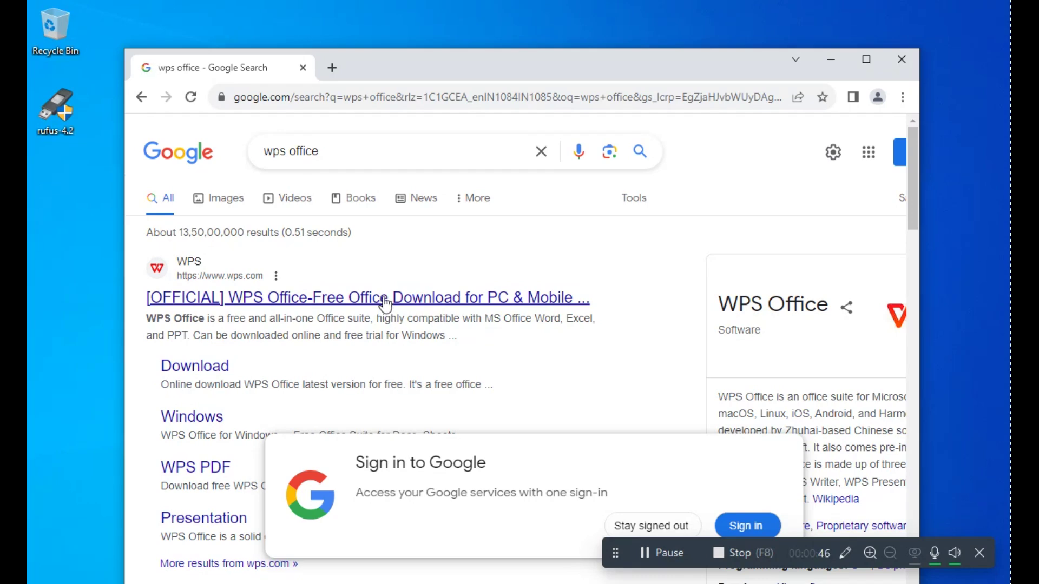
Download the WPS Office installer from the official wps.com site, dismissing its notification prompt.
left_click(476, 297)
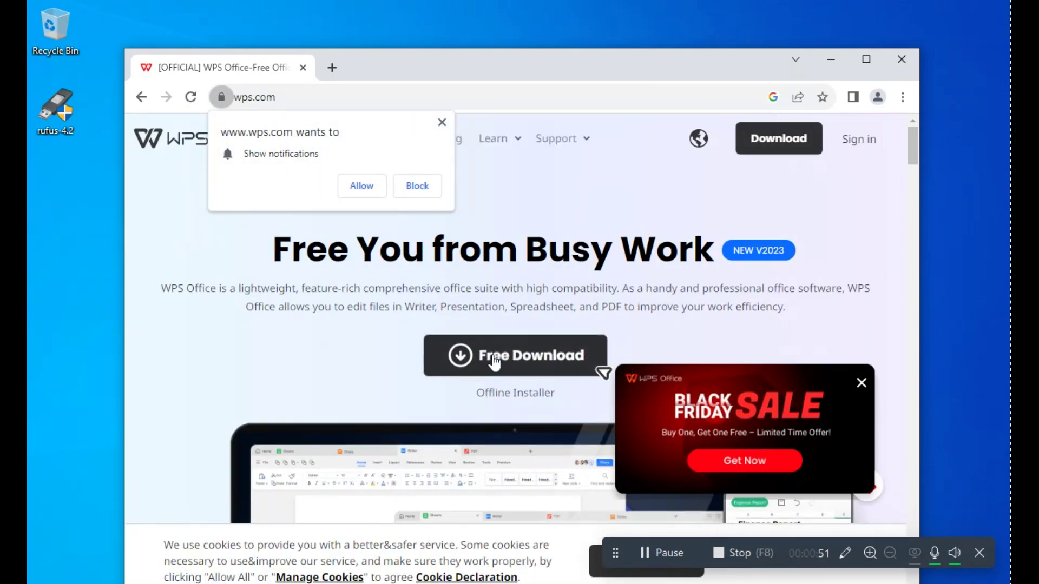
scroll(508, 325, "down", 3)
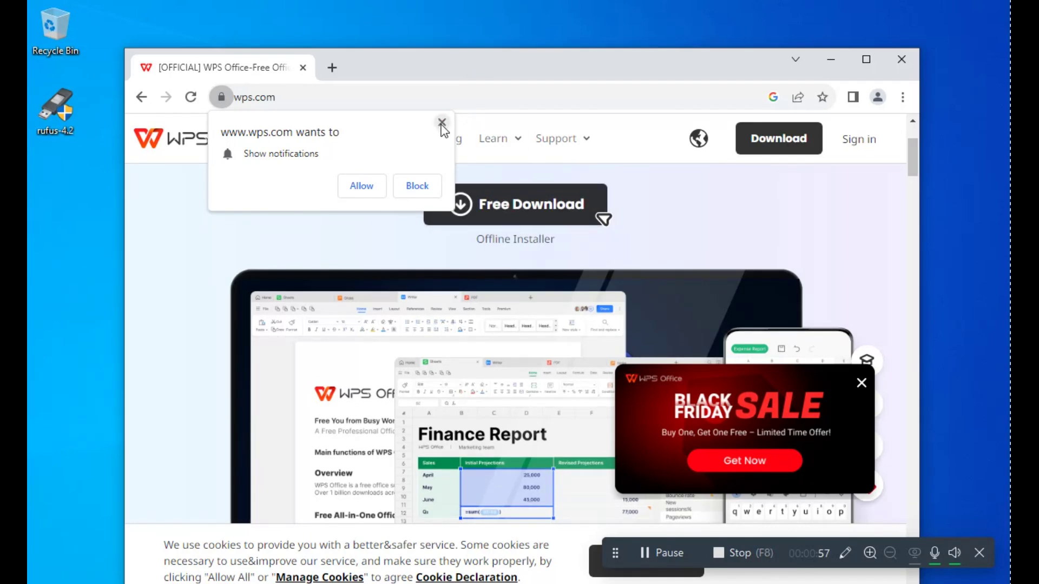
left_click(440, 123)
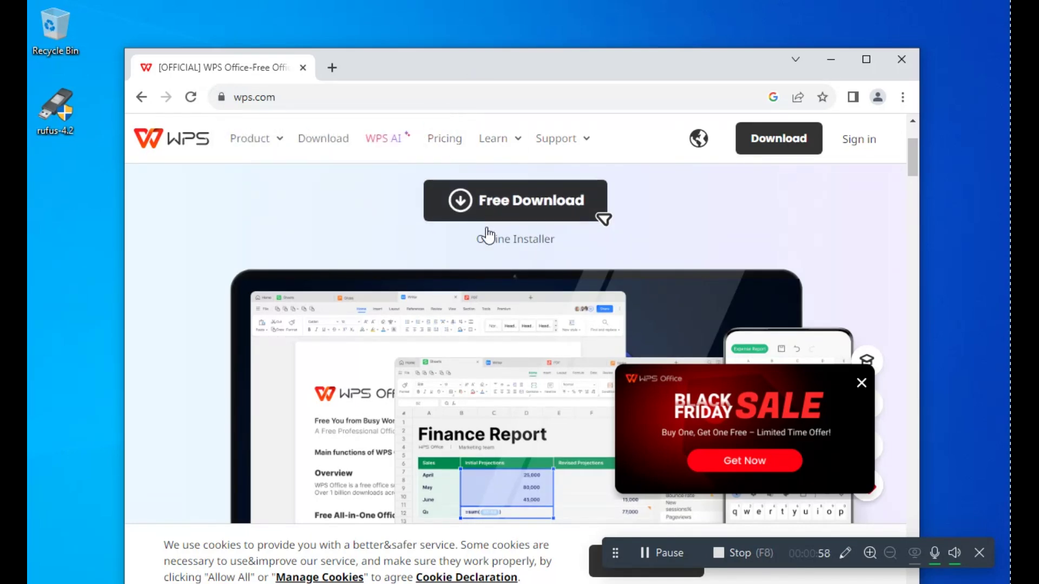
left_click(516, 212)
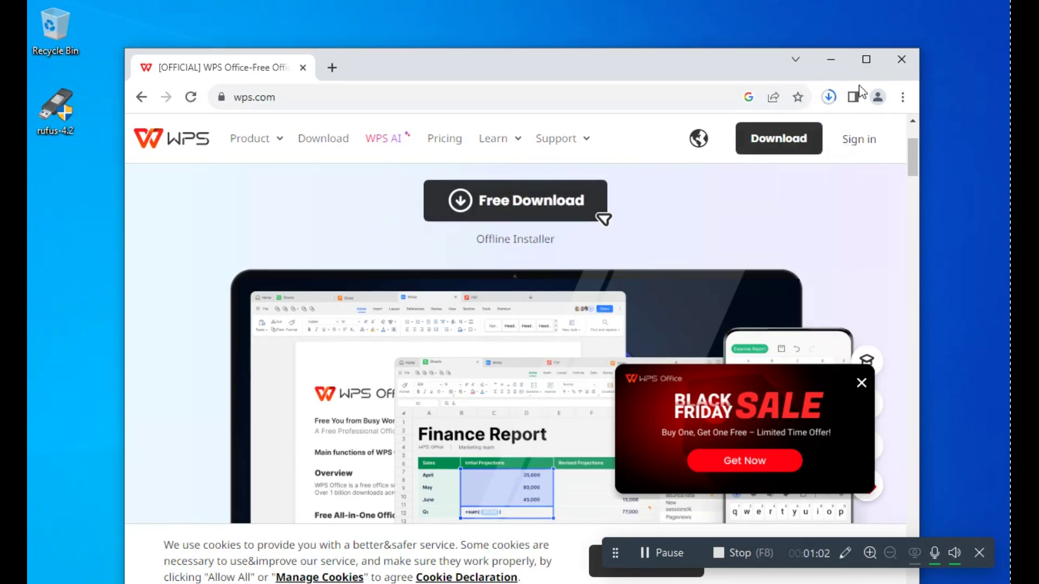
Run the downloaded WPS Office installer from Chrome's downloads list.
left_click(829, 98)
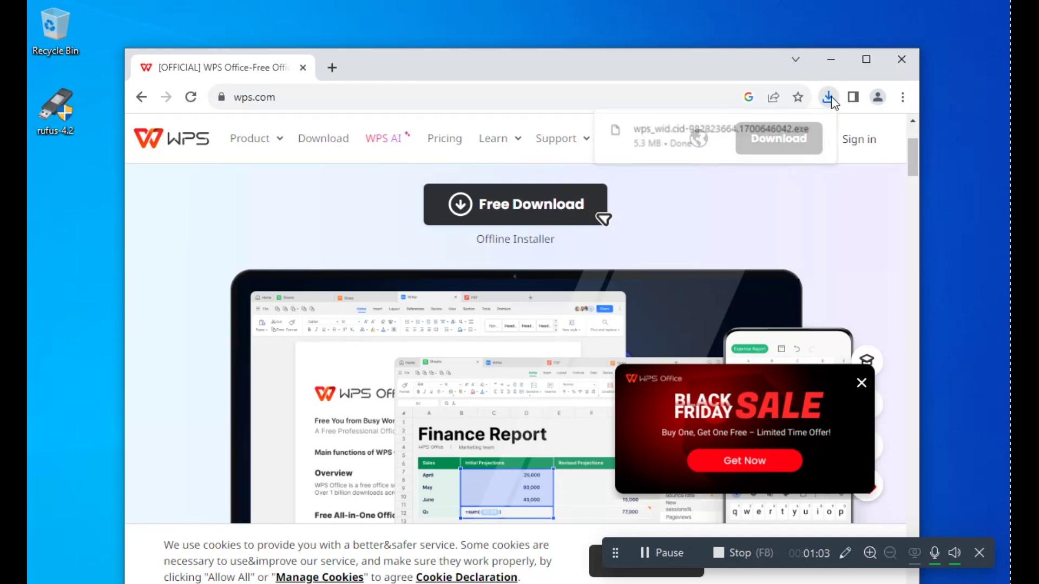
left_click(665, 133)
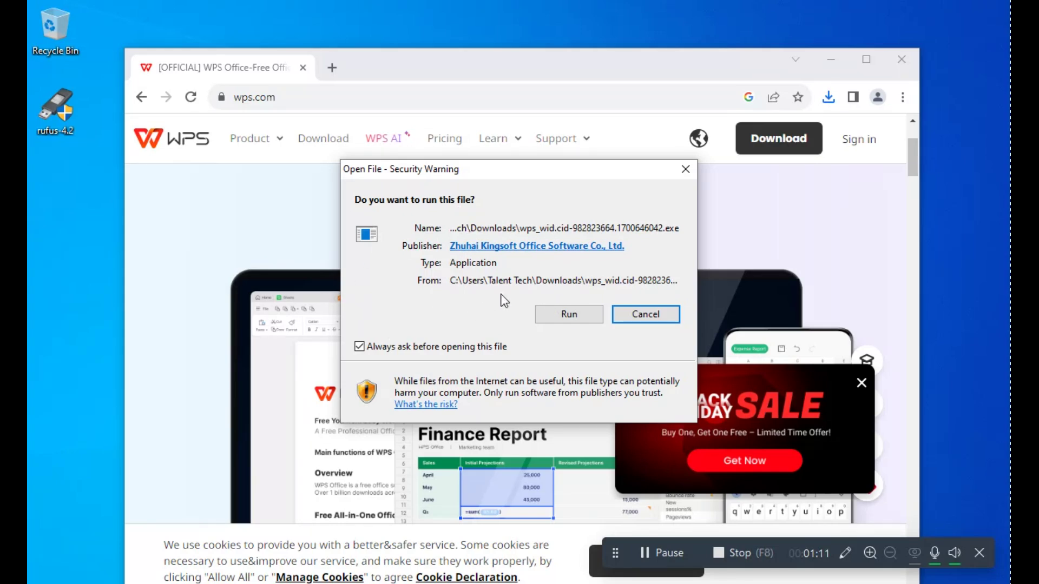
left_click(561, 314)
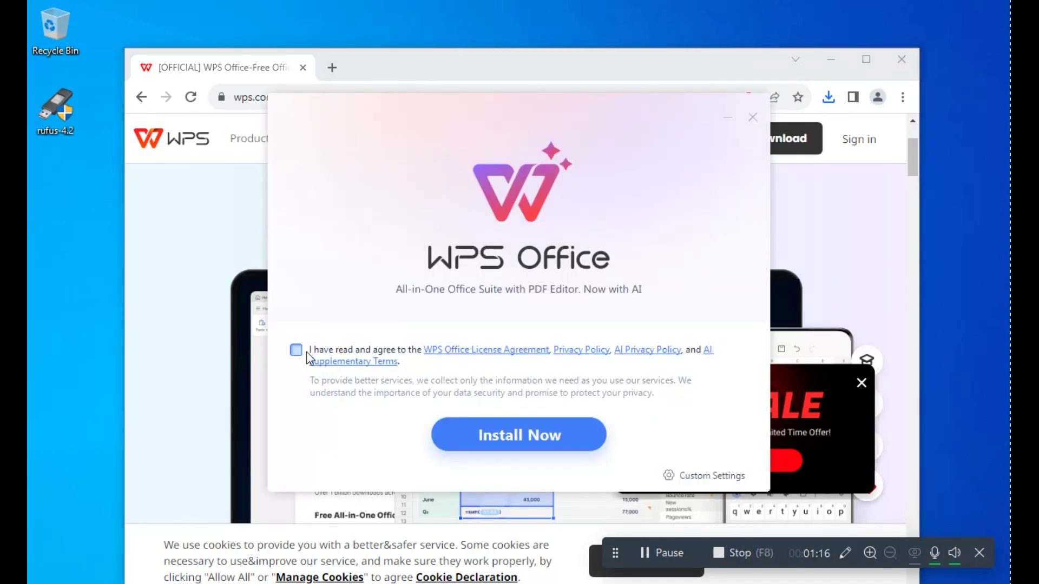
Accept the WPS Office license terms and start the installation.
left_click(299, 353)
left_click(511, 448)
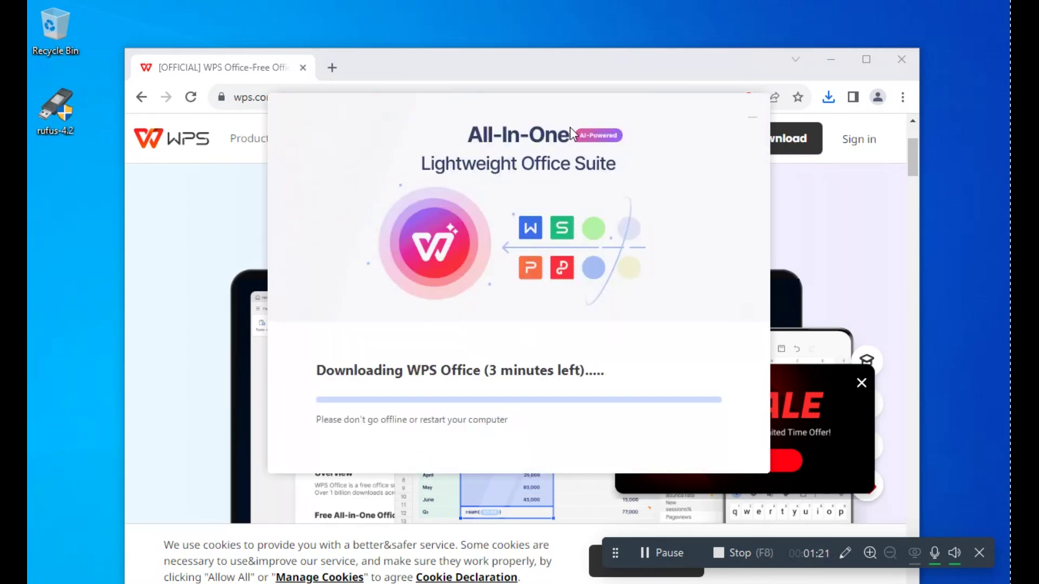
Move the installer aside, minimize Chrome, and close the network panel during the download.
left_click_drag(550, 113, 564, 121)
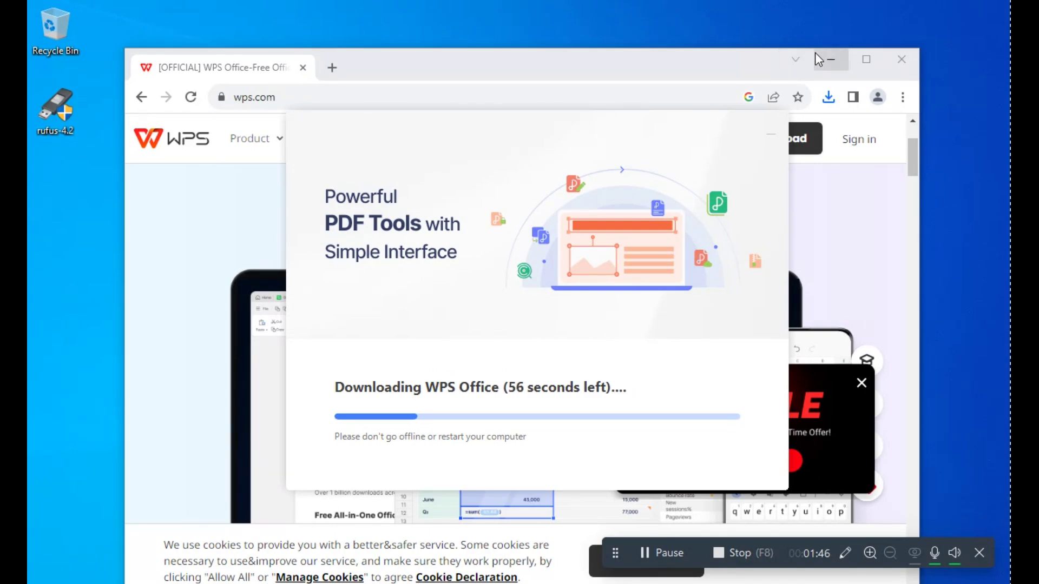
left_click(831, 64)
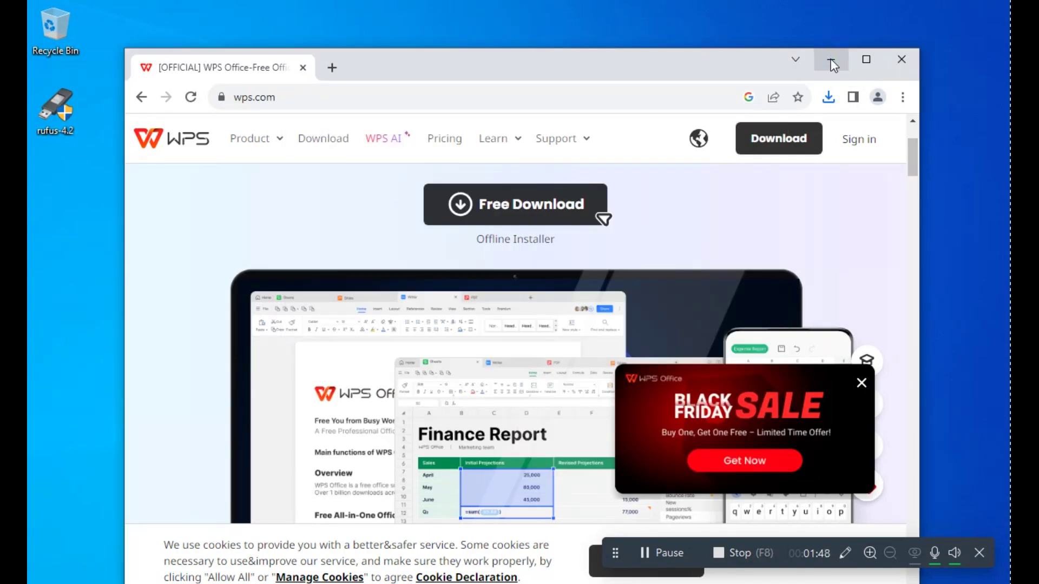
left_click(831, 64)
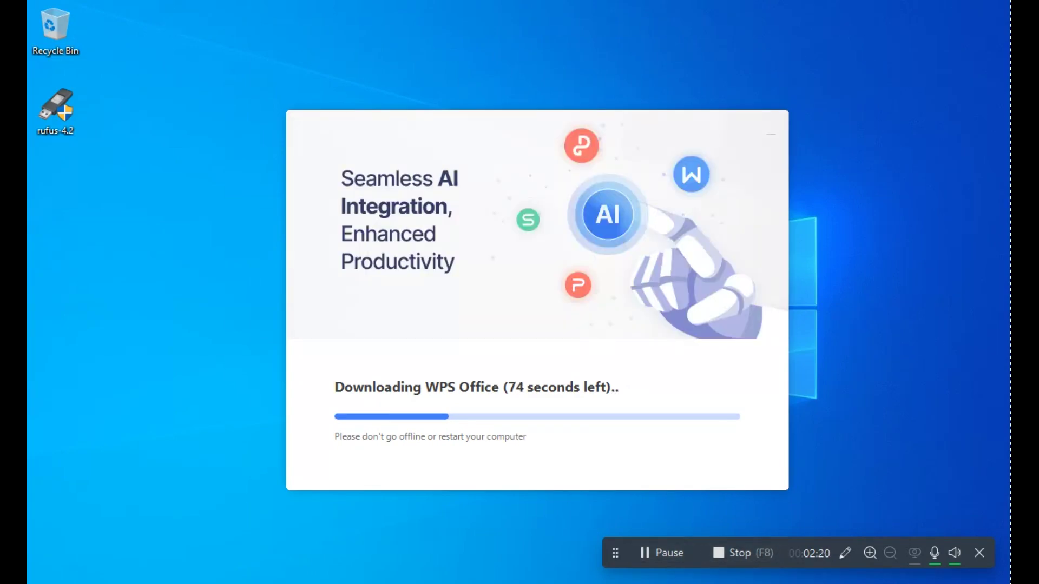
right_click(963, 583)
left_click(963, 583)
left_click(666, 557)
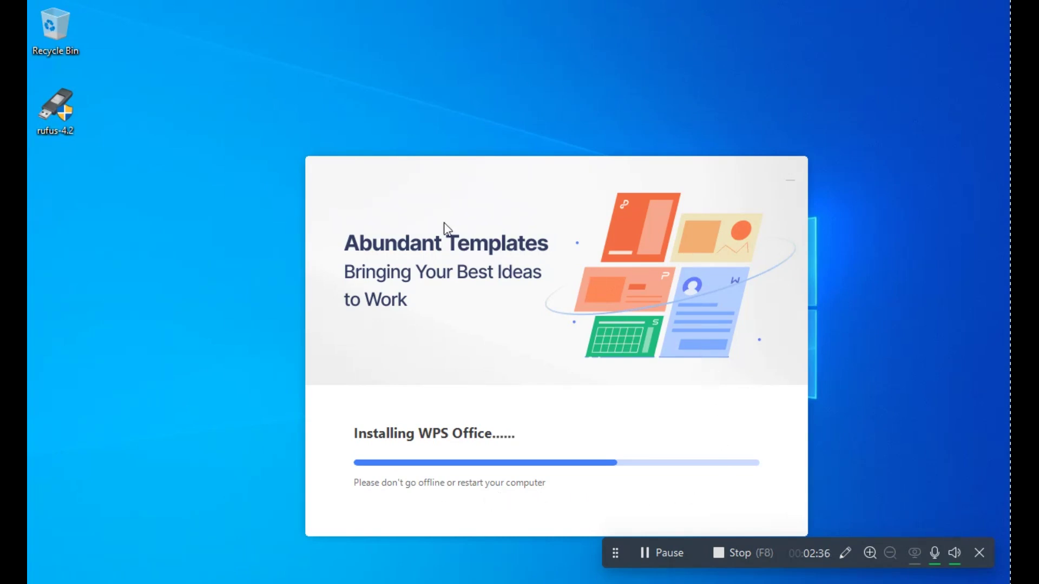
Reposition the installer, wait for installation to finish, then tick the 360 Total Security offer.
left_click_drag(465, 120, 506, 139)
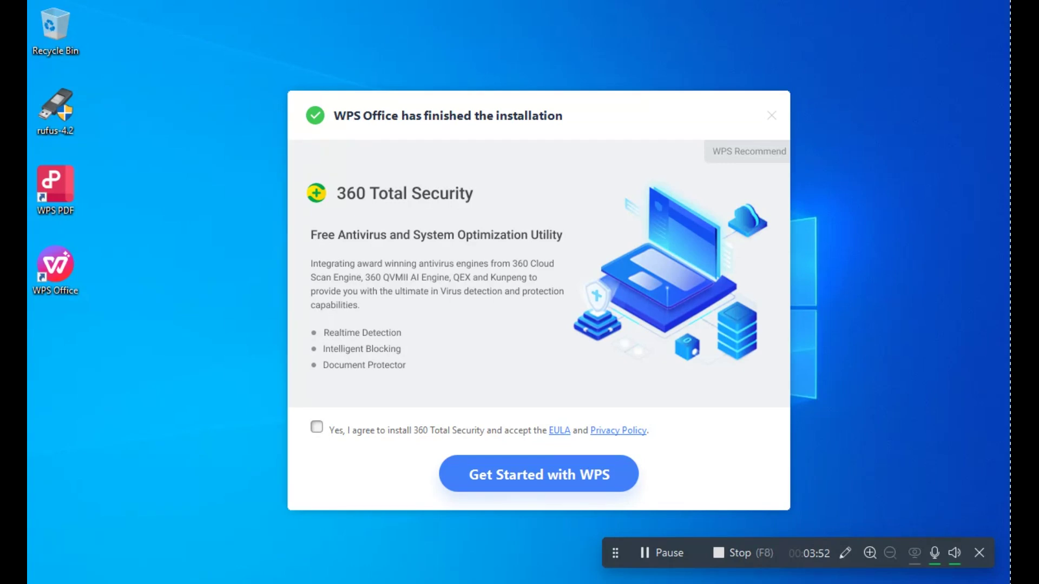
left_click(328, 438)
Untick 360 Total Security and launch WPS Office with Get Started.
left_click(317, 431)
left_click(588, 484)
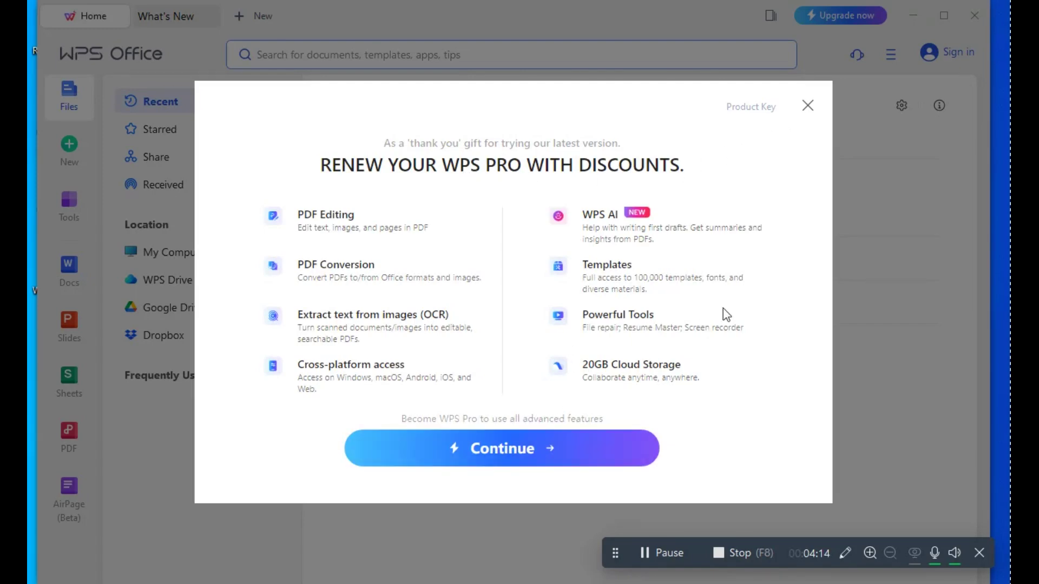
Close the WPS Pro discount offer and create a blank Sheets workbook, Book1.
left_click(807, 106)
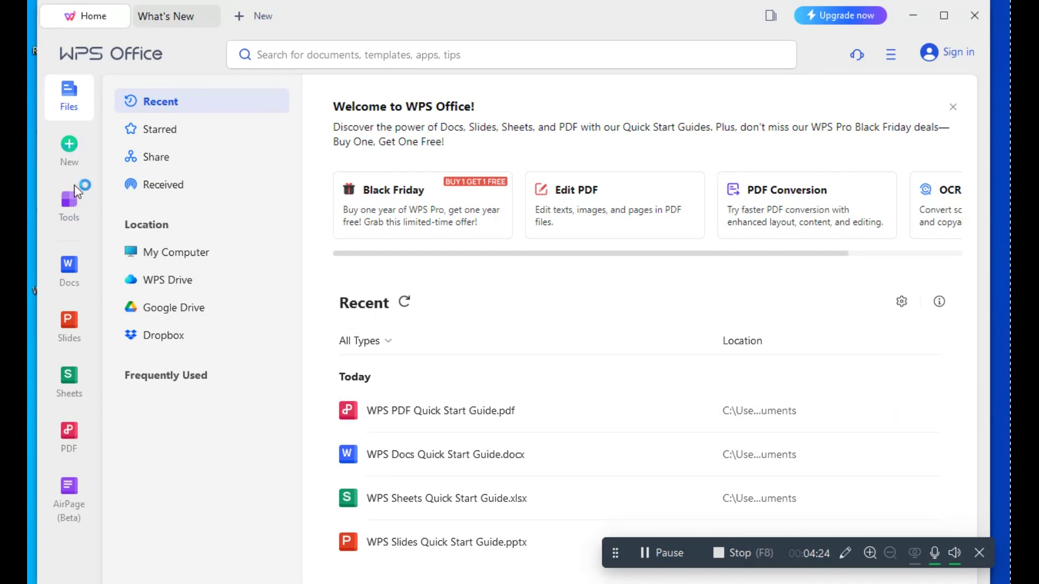
left_click(70, 387)
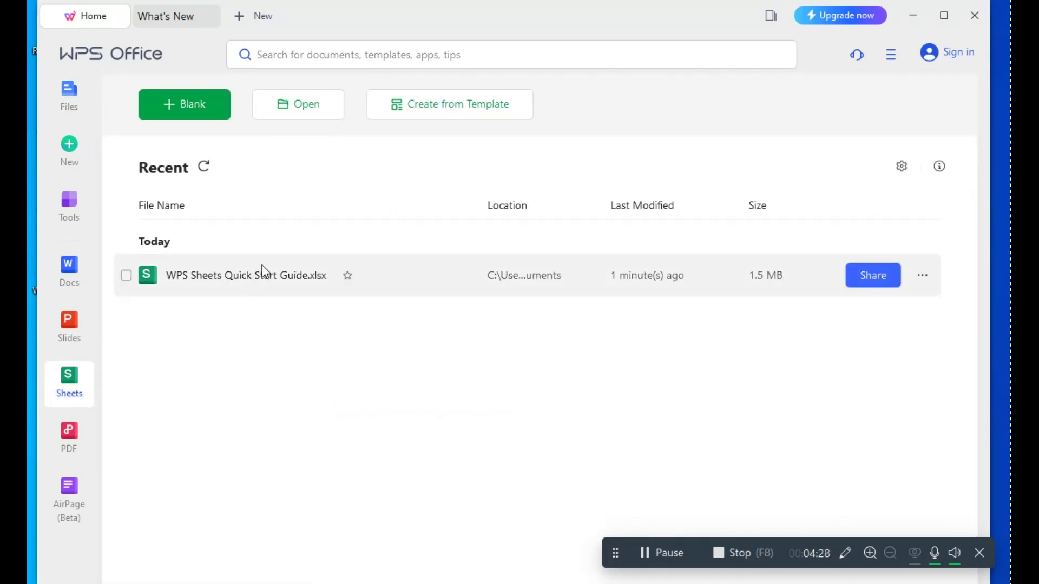
left_click(188, 104)
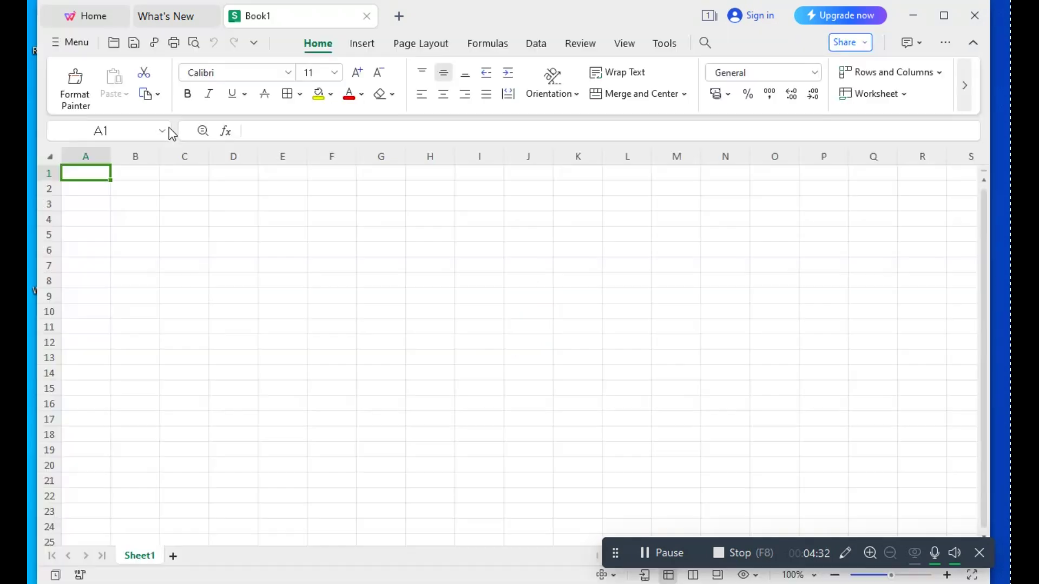
left_click_drag(88, 207, 382, 227)
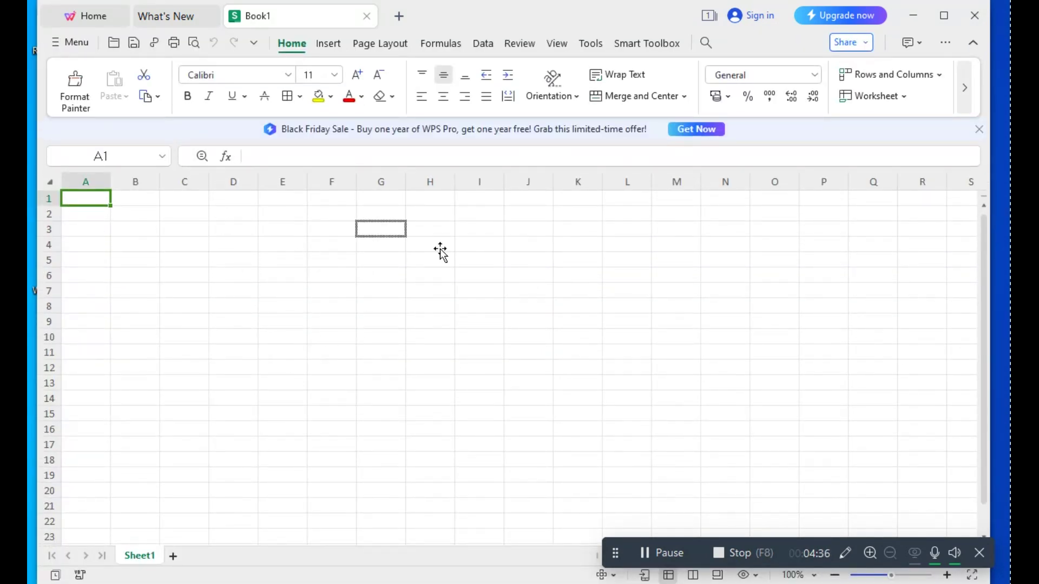
left_click_drag(381, 227, 105, 219)
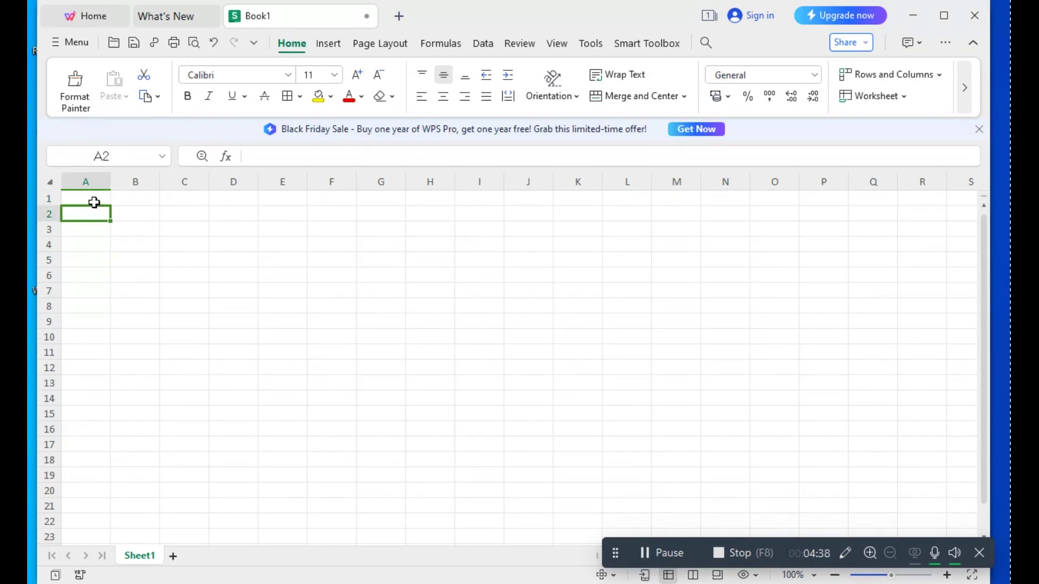
left_click(94, 201)
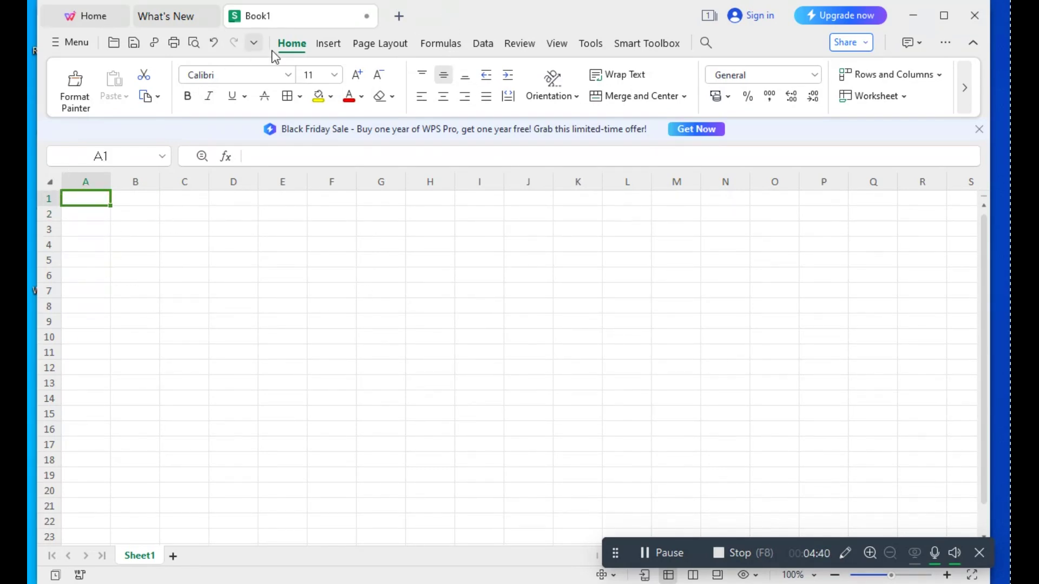
left_click(330, 49)
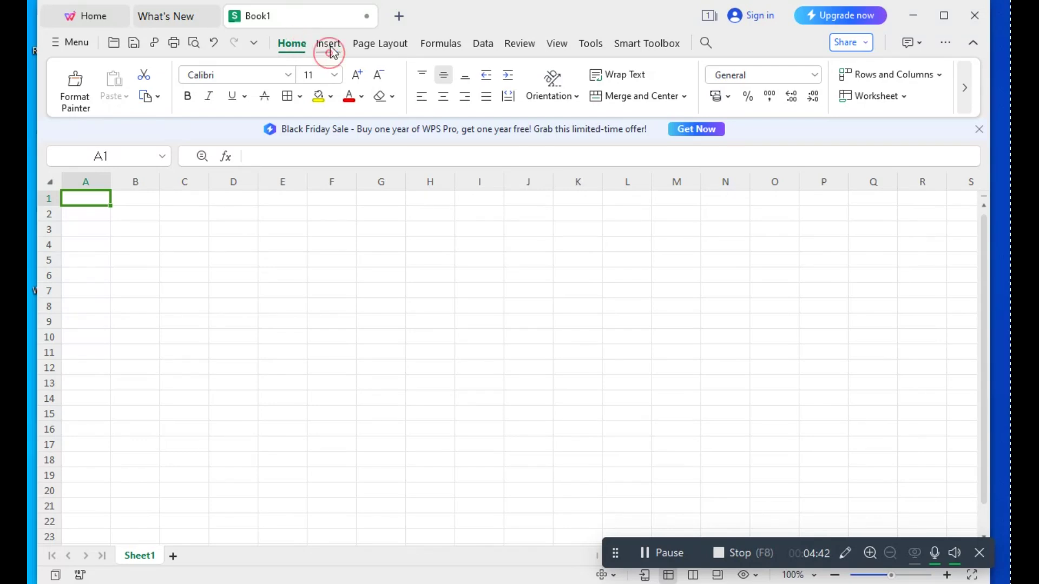
left_click(303, 46)
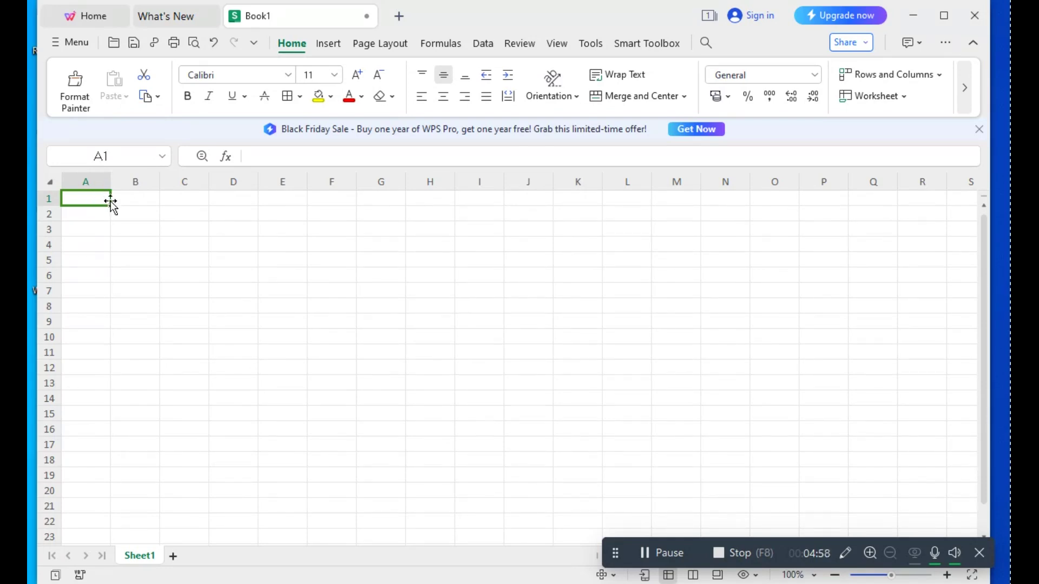
Enter 15 in A1 and 20 in B1, leaving C1 ready for editing.
left_click(289, 154)
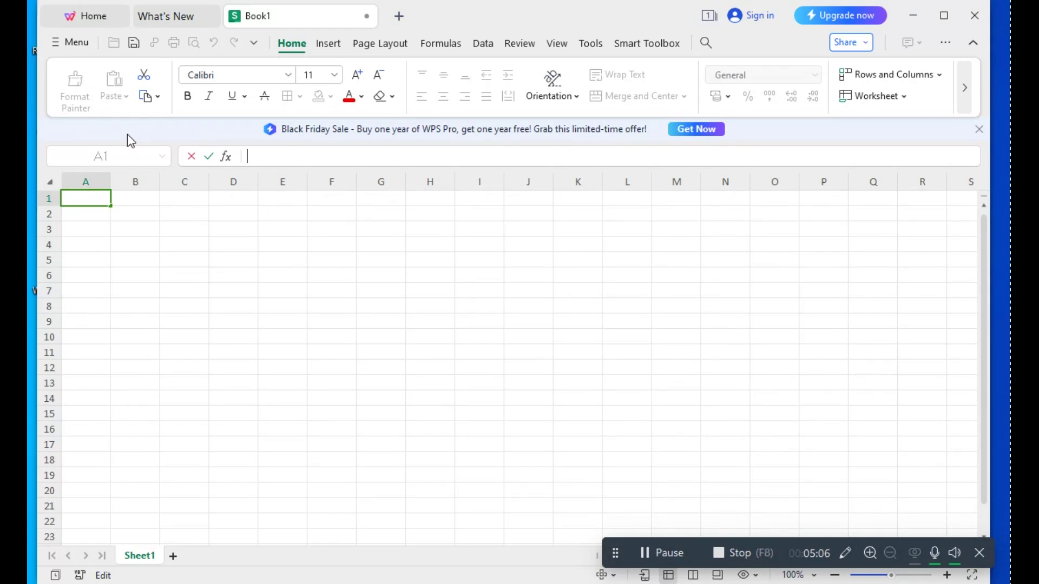
type("15")
left_click(141, 200)
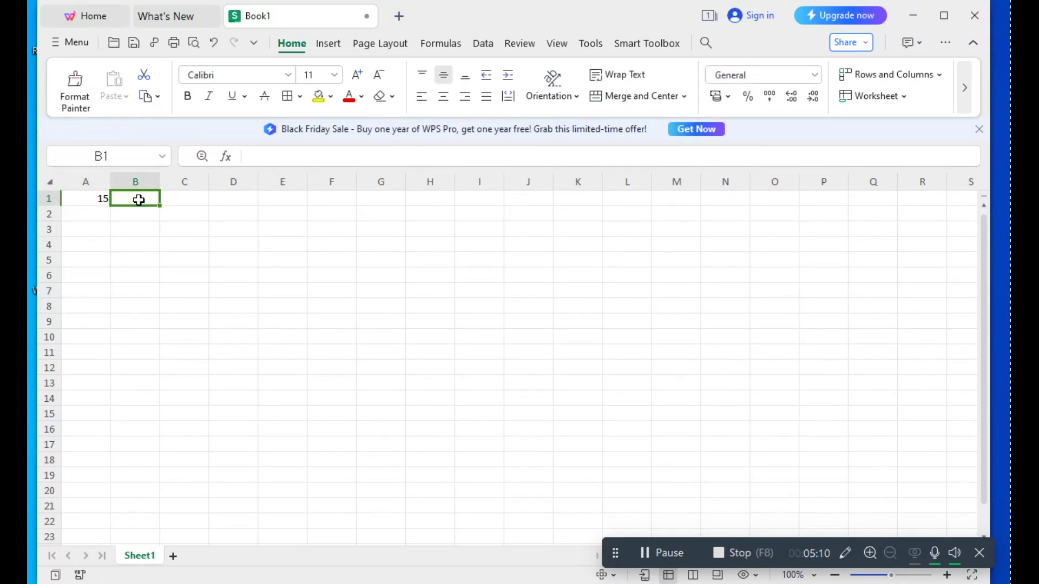
type("20")
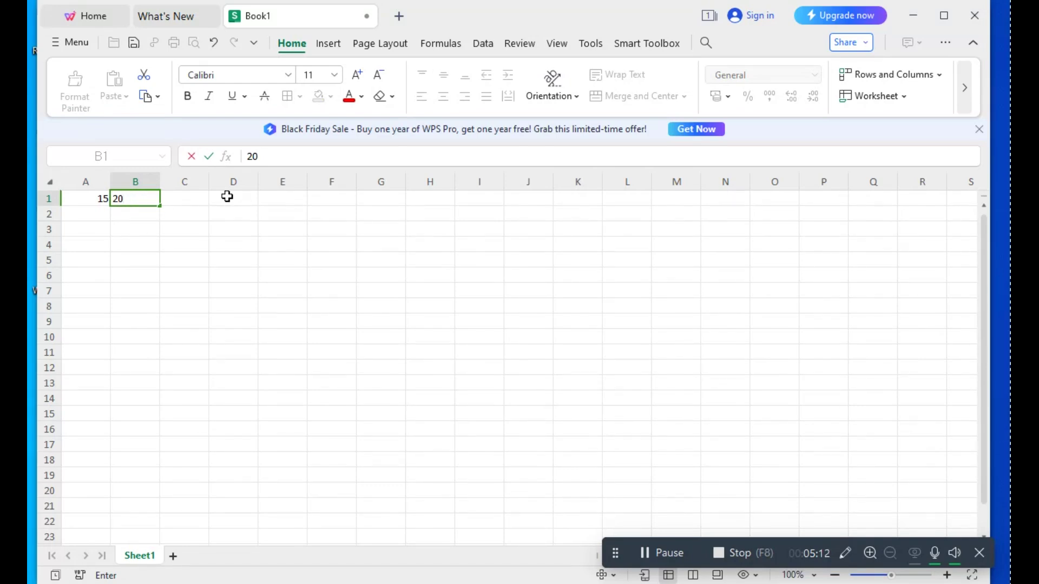
left_click(192, 199)
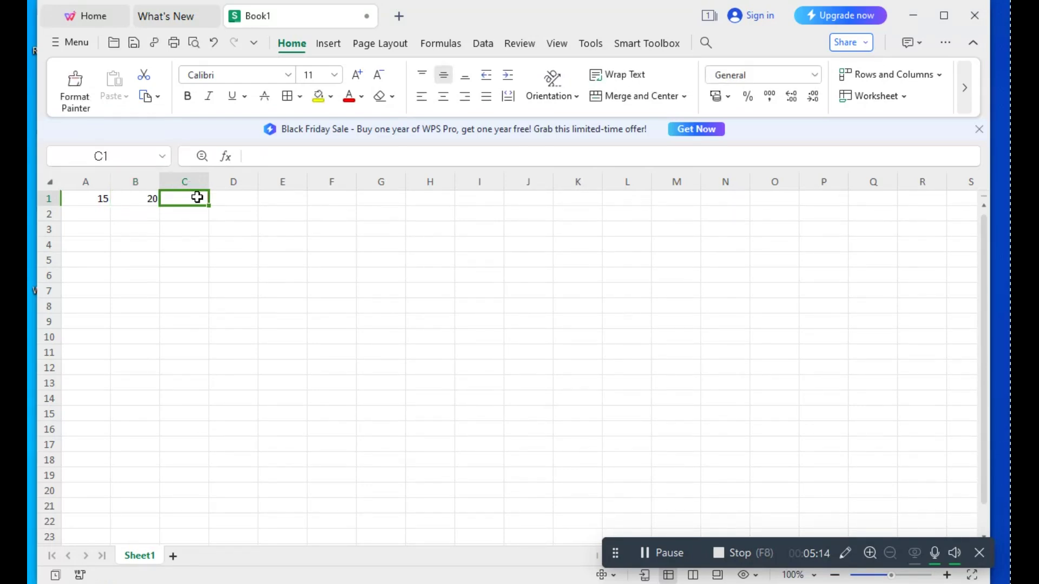
left_click(289, 154)
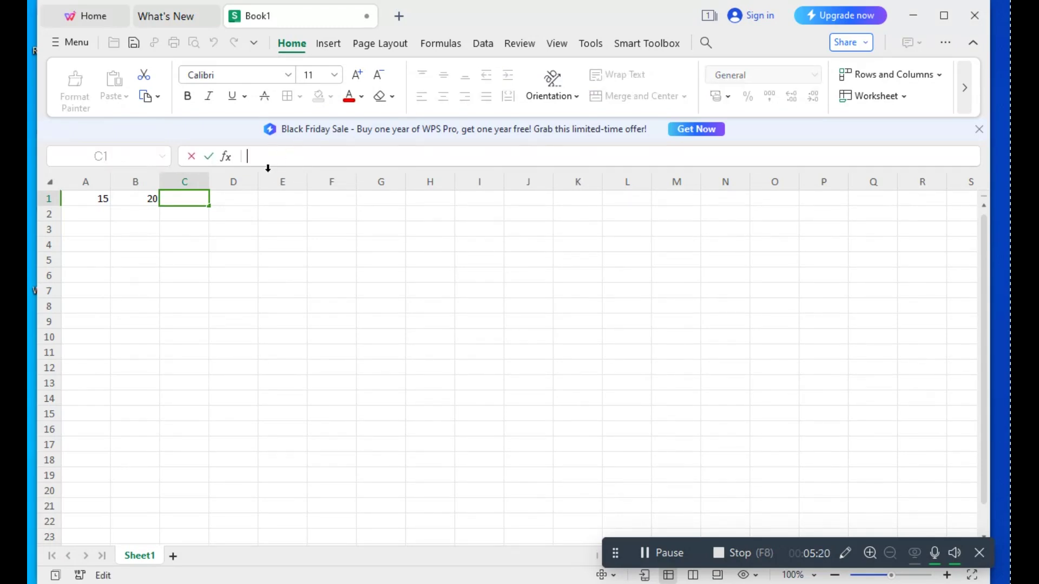
Enter the formula =A1*B1 in C1 so it shows 300, then reselect C1.
type("=")
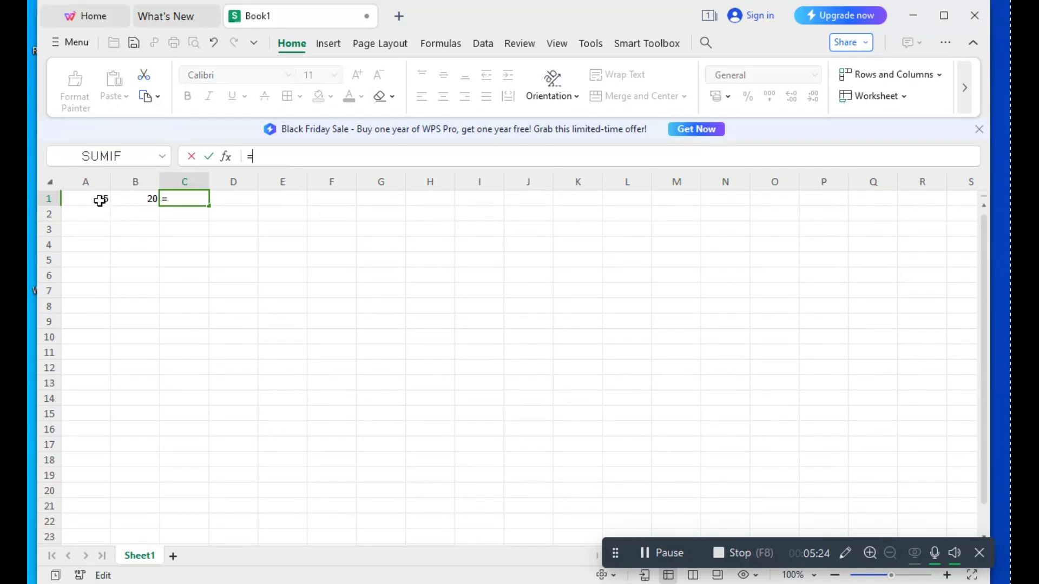
left_click(99, 200)
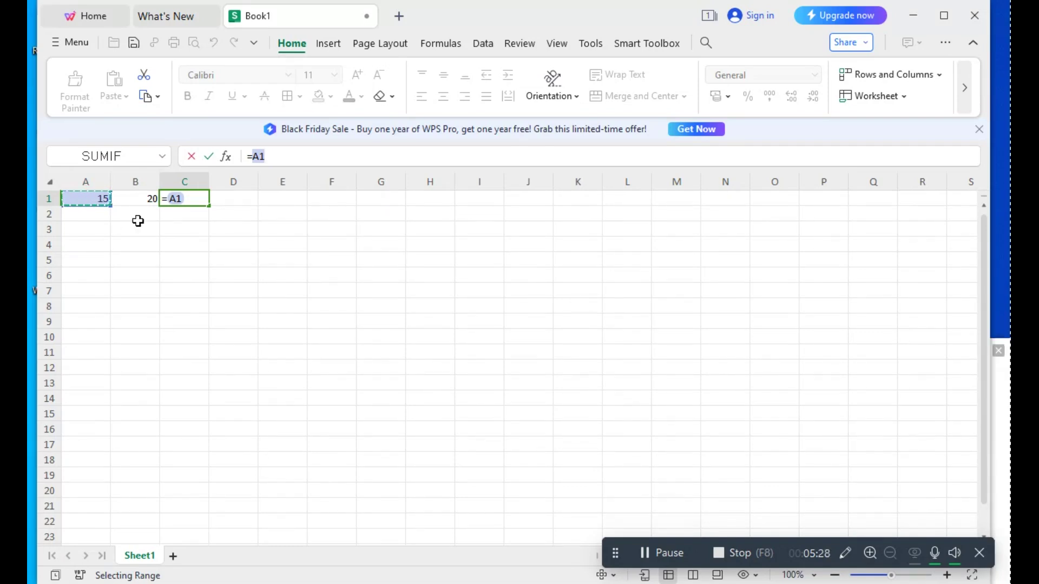
type("*")
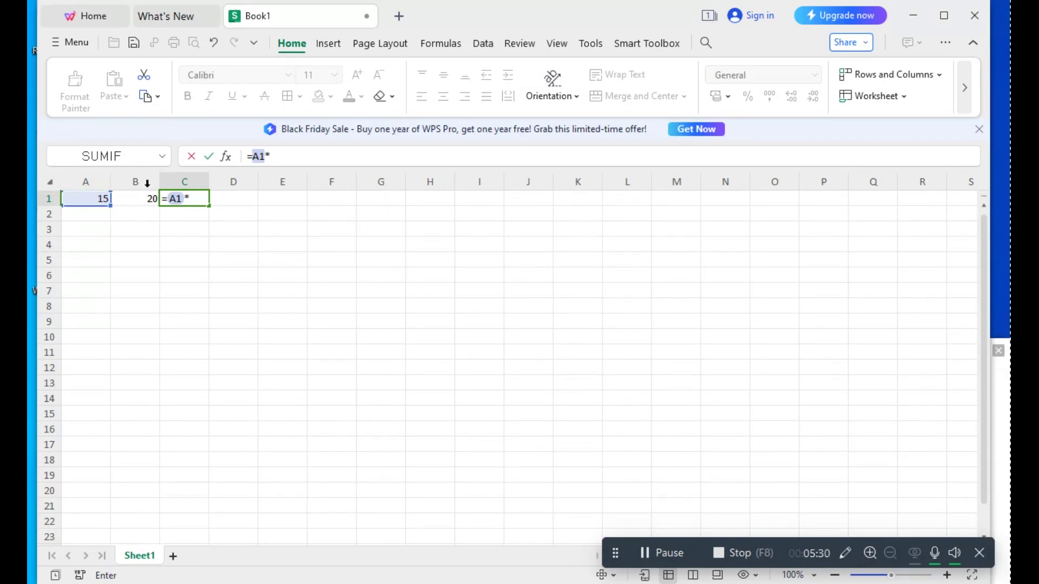
left_click(148, 199)
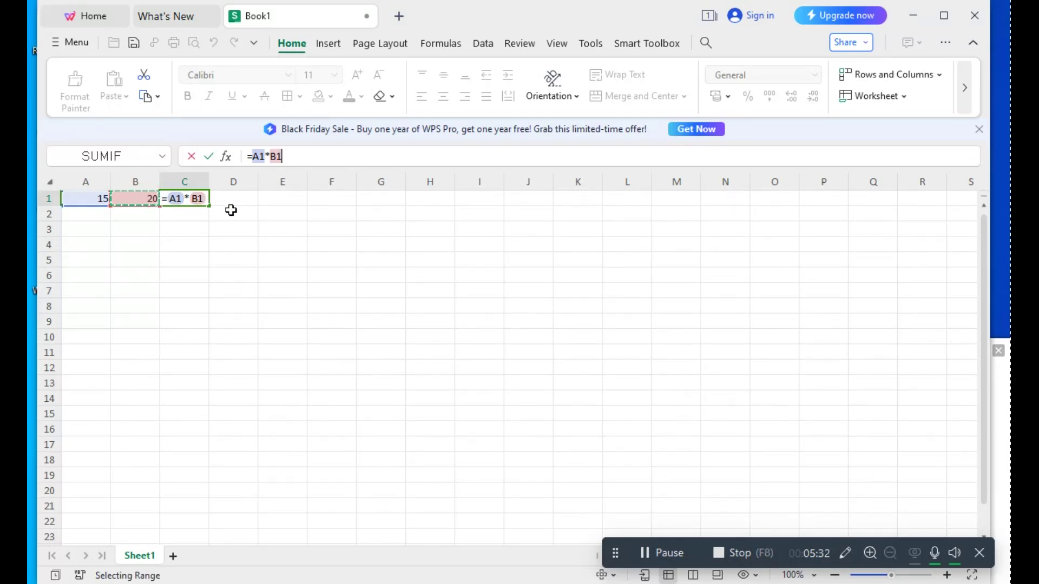
key("Return")
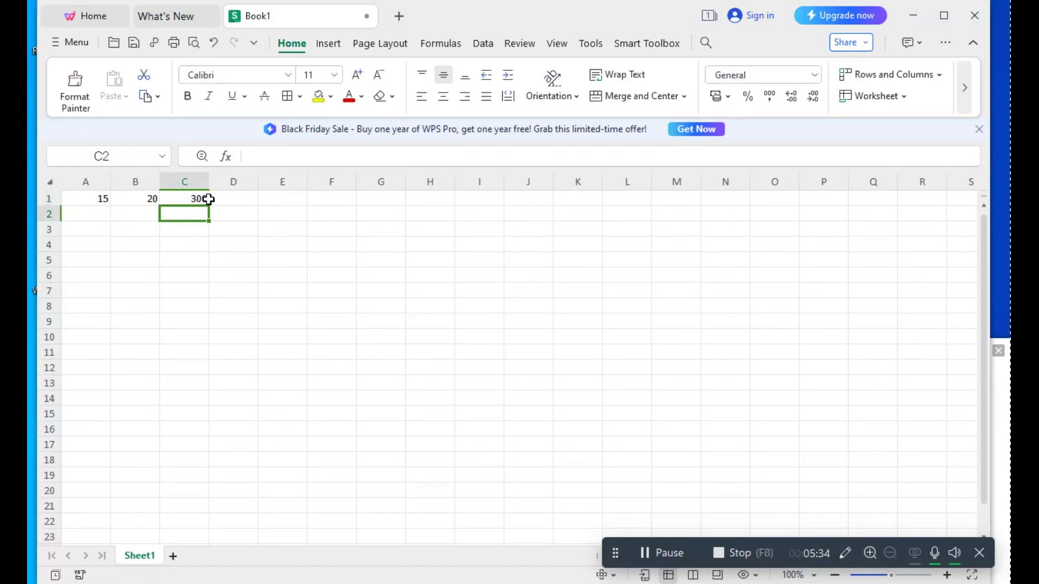
left_click(196, 197)
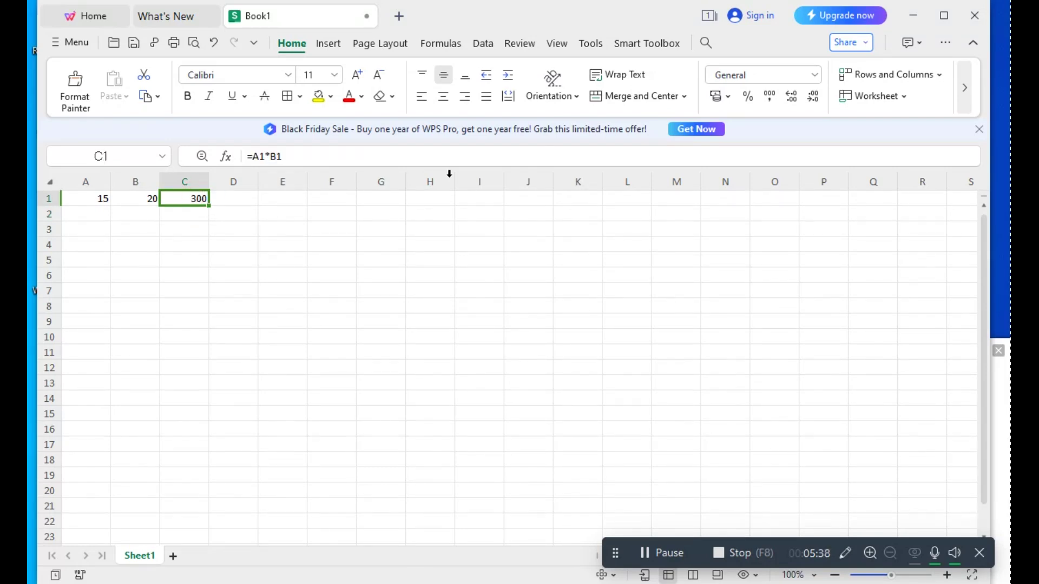
left_click(330, 45)
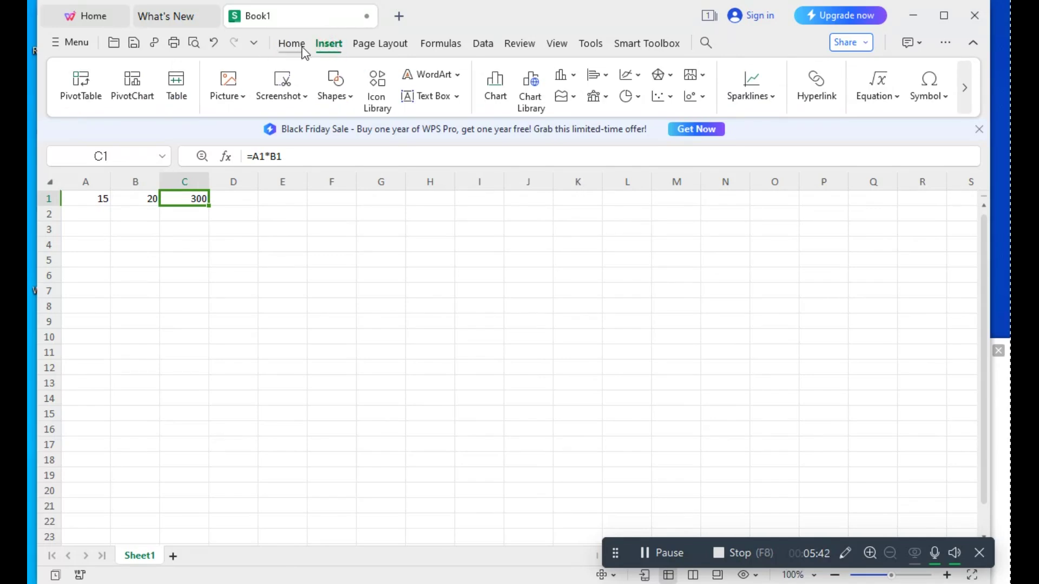
left_click(291, 46)
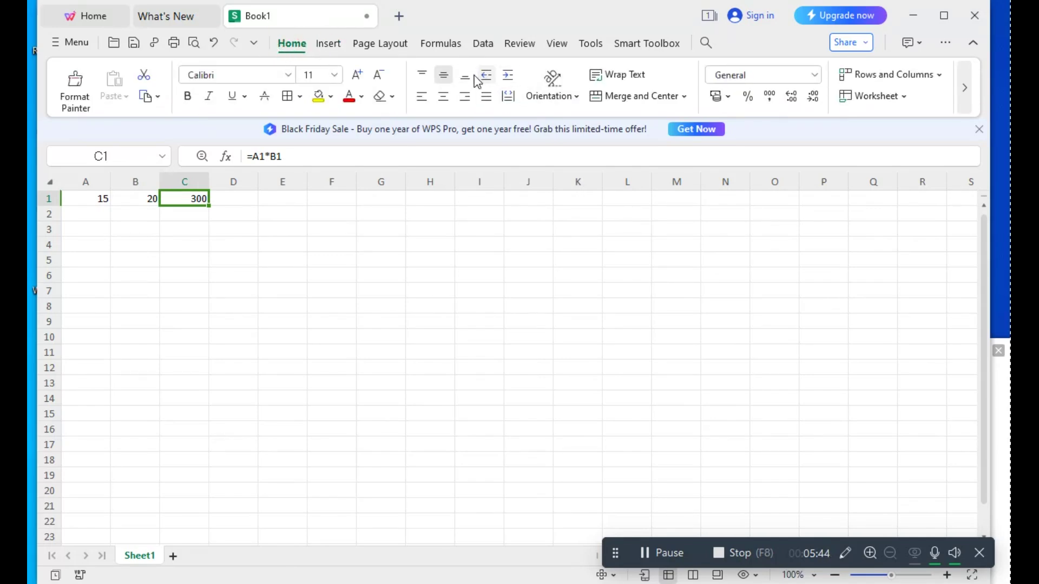
left_click(378, 48)
left_click(454, 47)
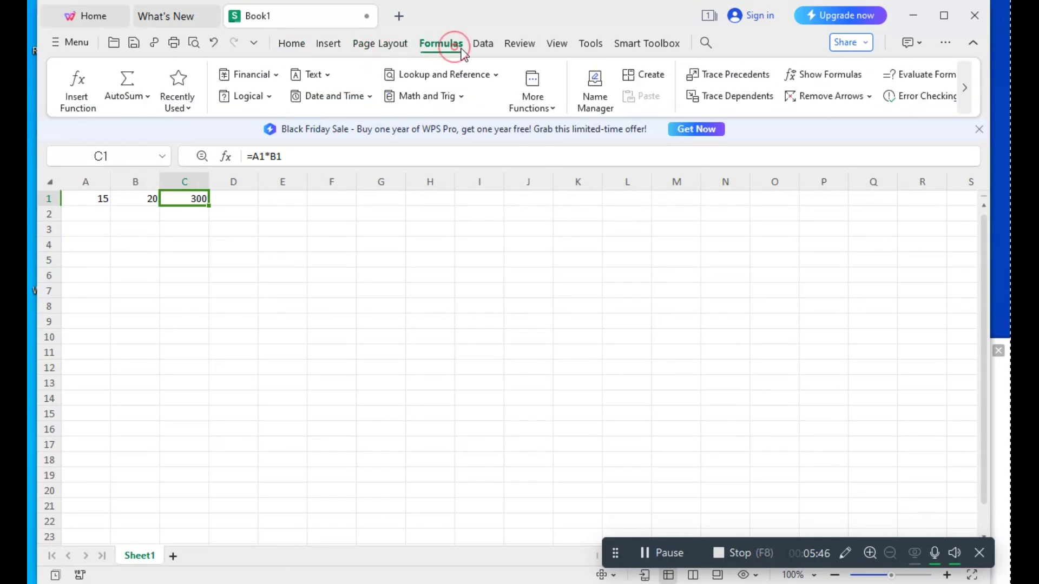
left_click(482, 46)
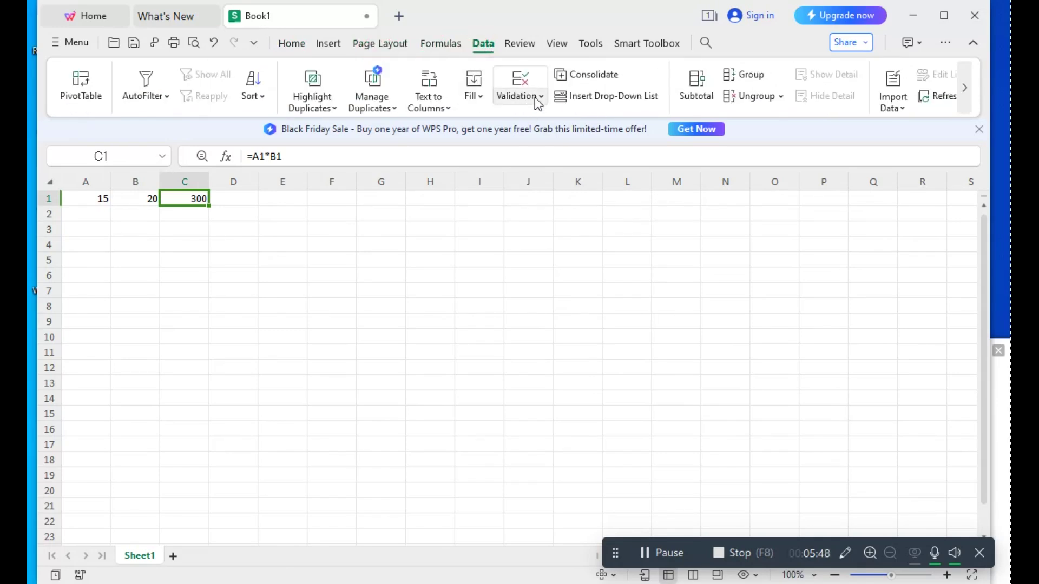
left_click(439, 49)
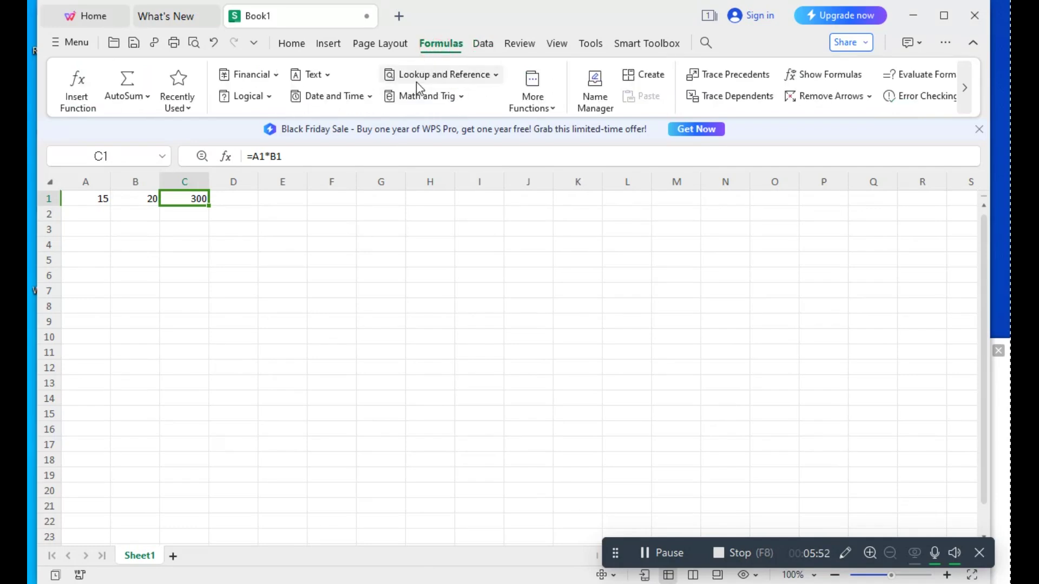
left_click(482, 45)
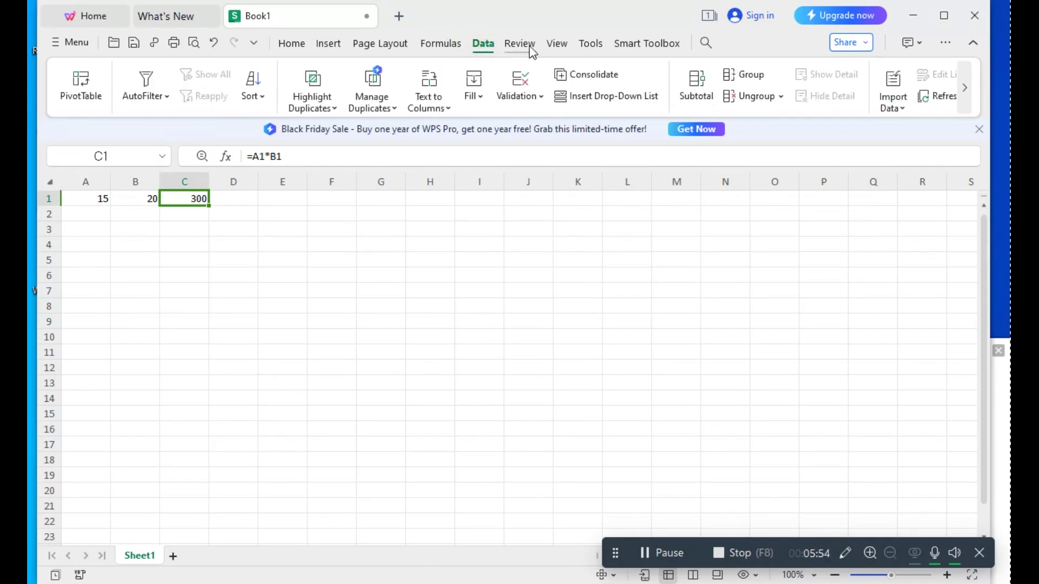
left_click(520, 45)
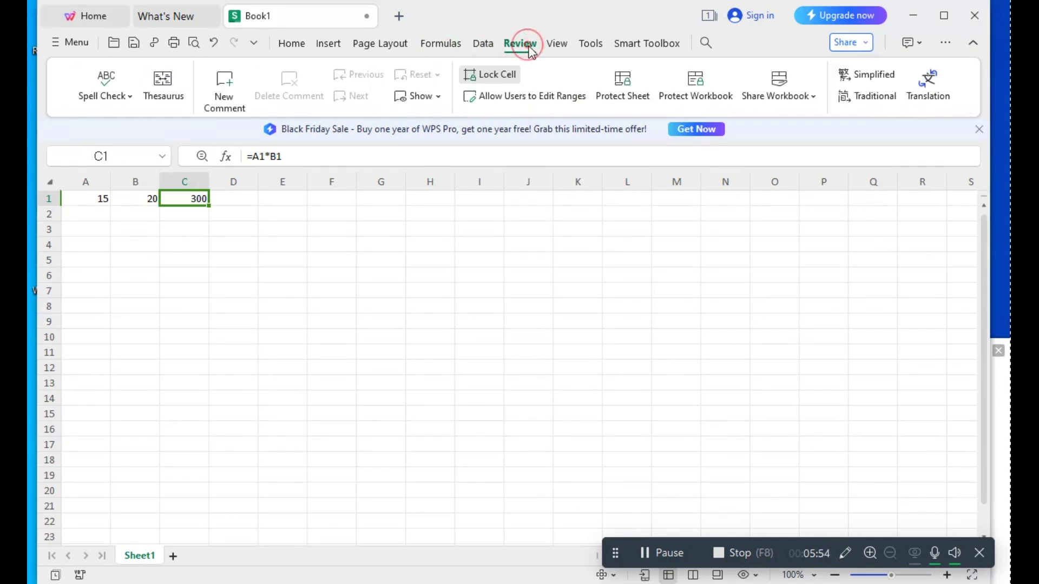
left_click(557, 45)
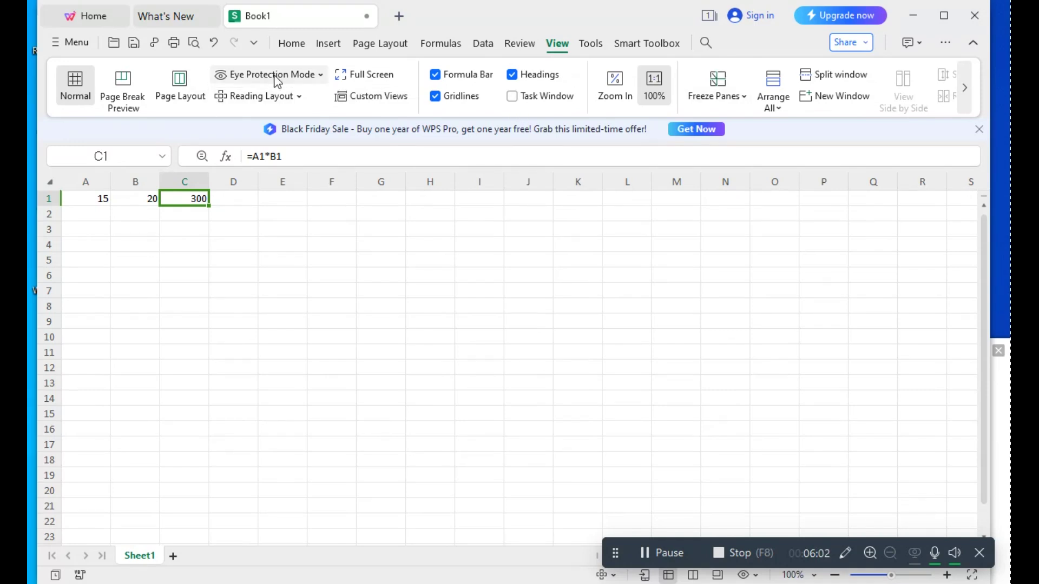
left_click(594, 43)
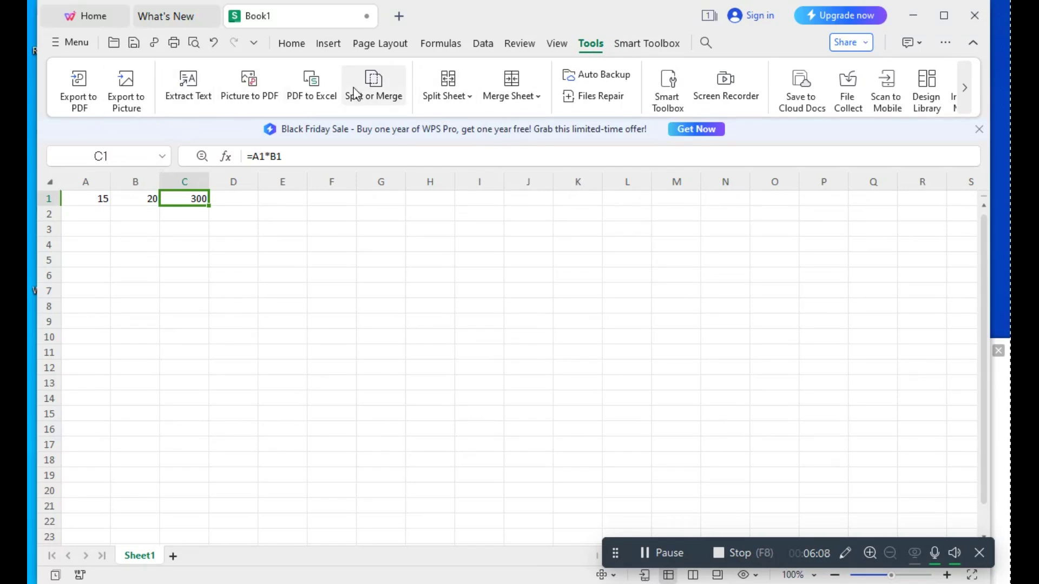
left_click(652, 43)
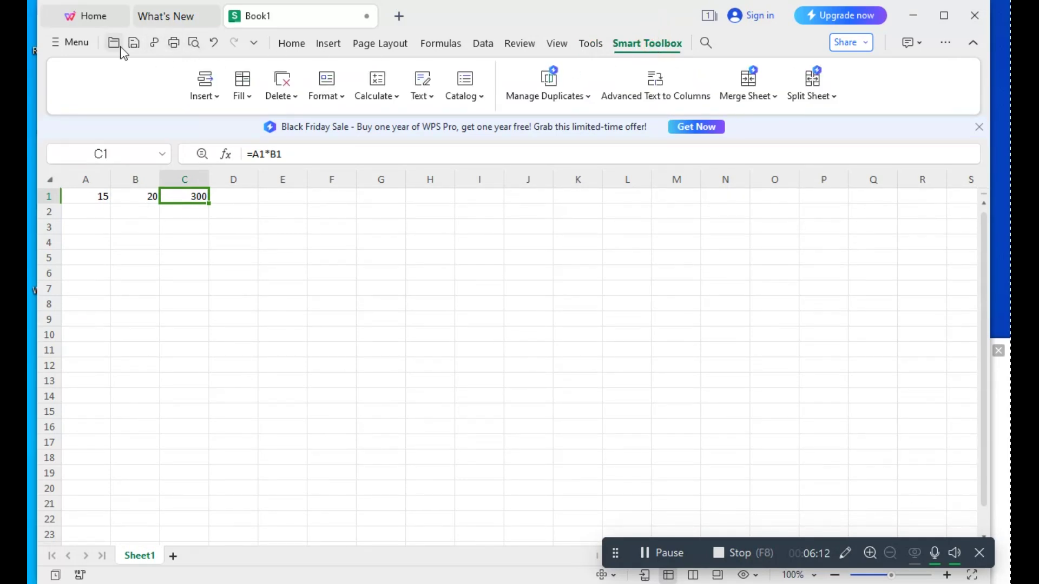
left_click(294, 45)
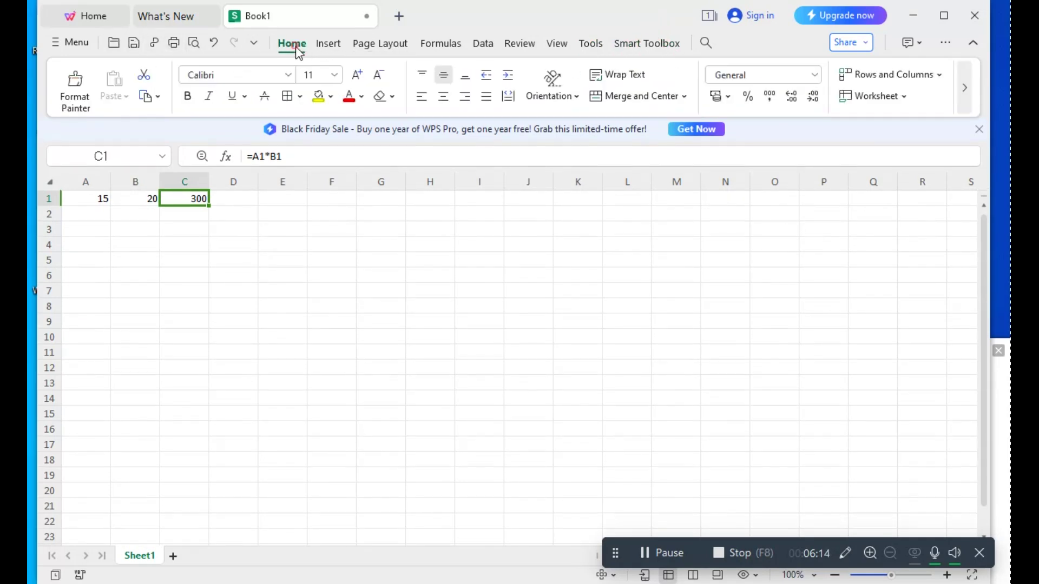